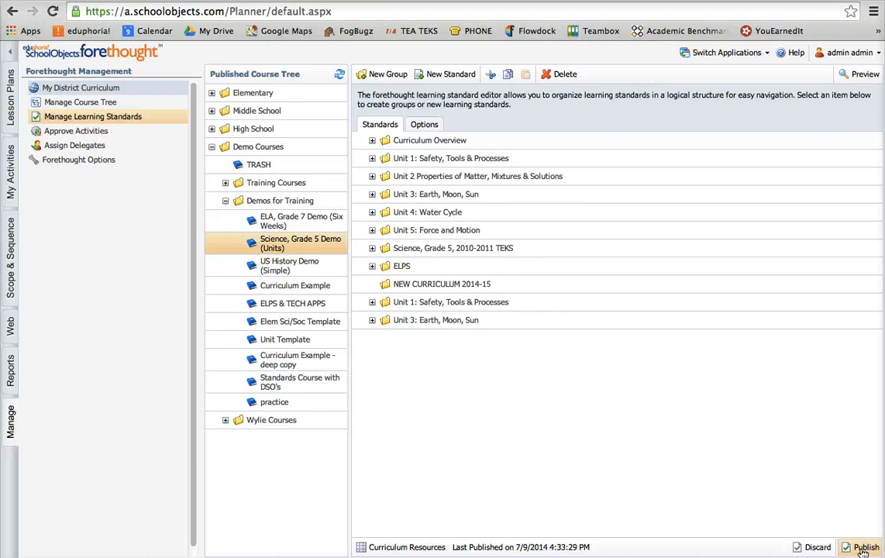
Step: Open the Science, Grade 5 Demo (Units) course from Demos for Training within the Demo Courses scope and sequence
click(9, 279)
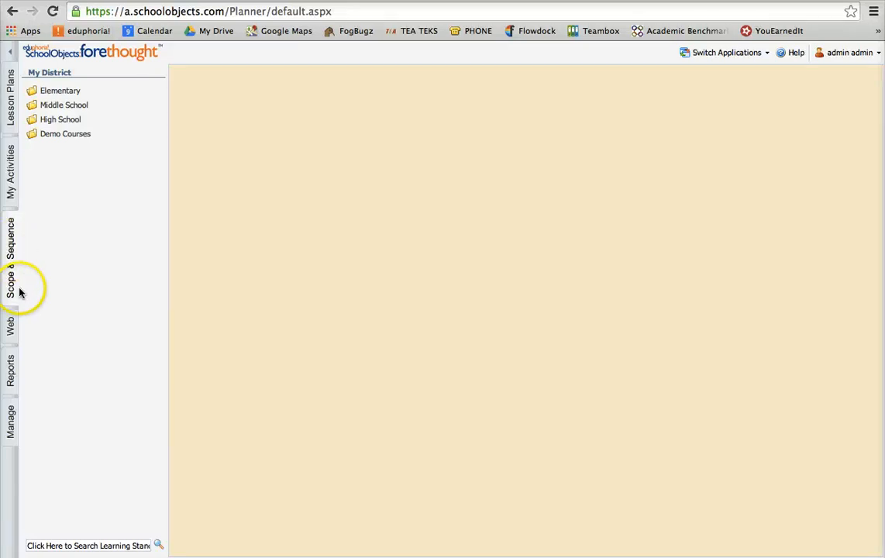
click(68, 136)
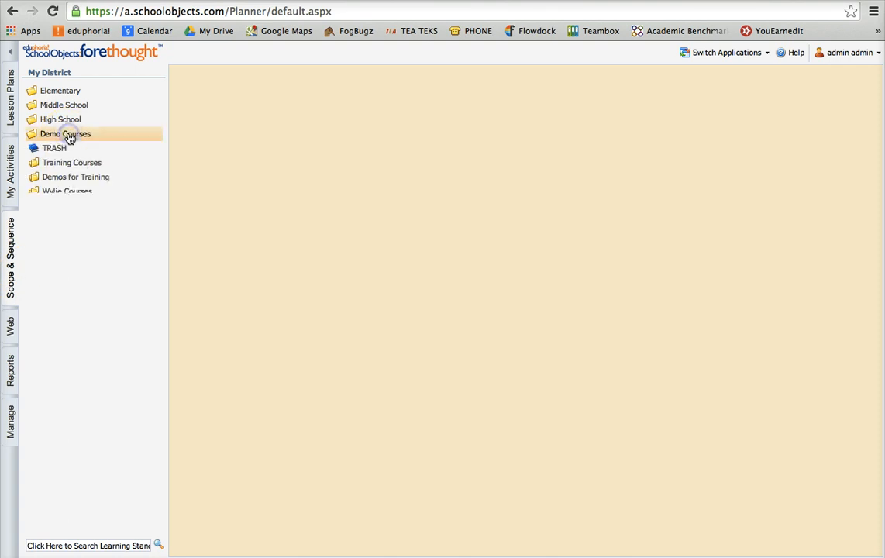
click(69, 177)
click(84, 208)
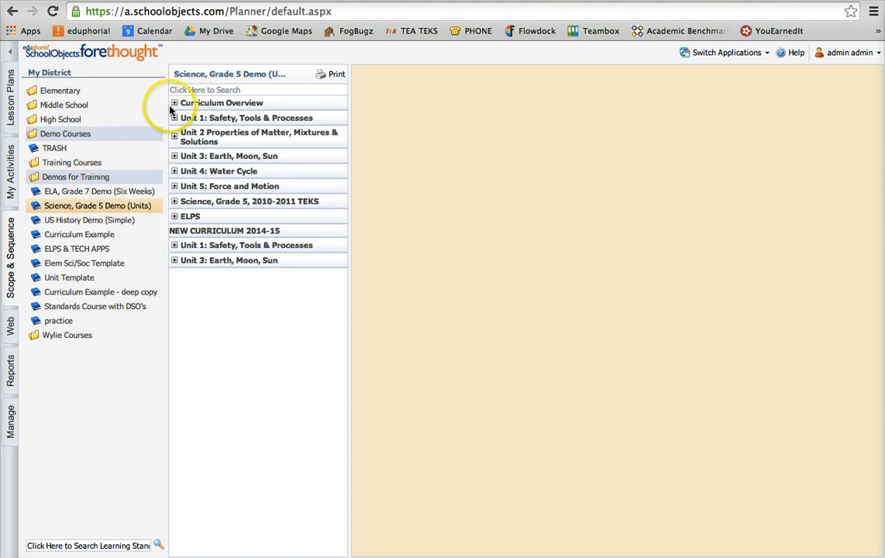
Step: Add a new activity to the Year Overview standard under Curriculum Overview and hide the associated course pane beside the editor
click(174, 104)
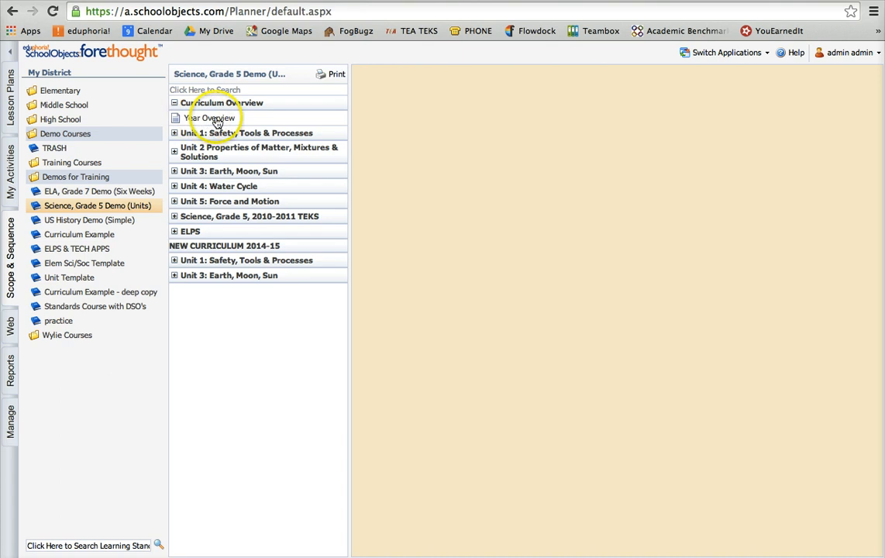
click(213, 122)
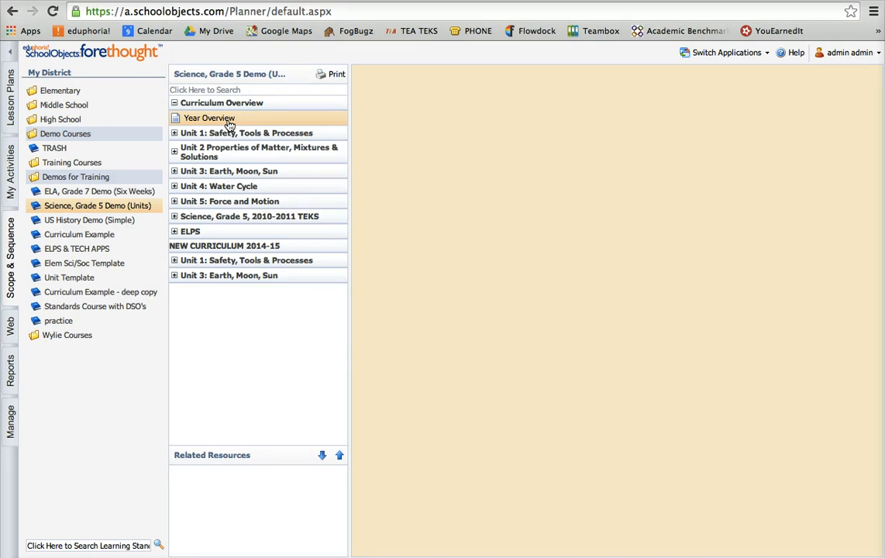
click(216, 124)
right_click(239, 122)
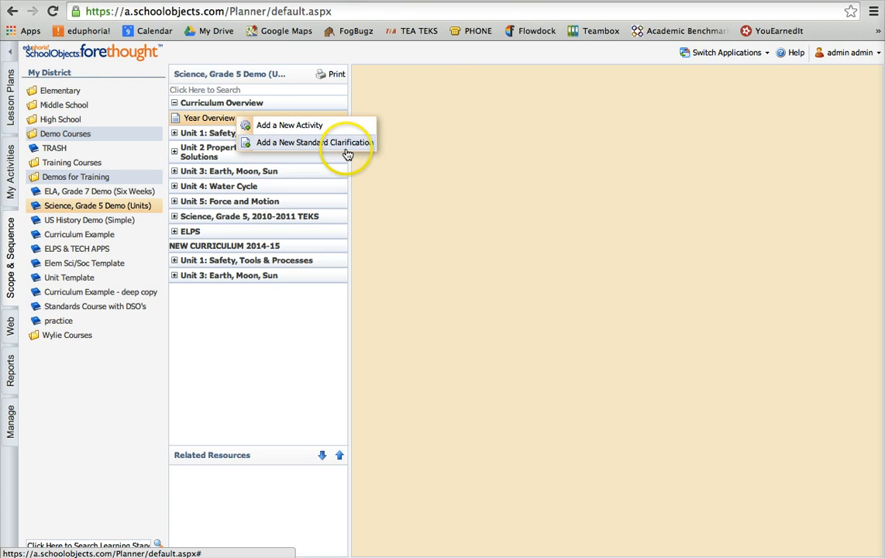
click(306, 132)
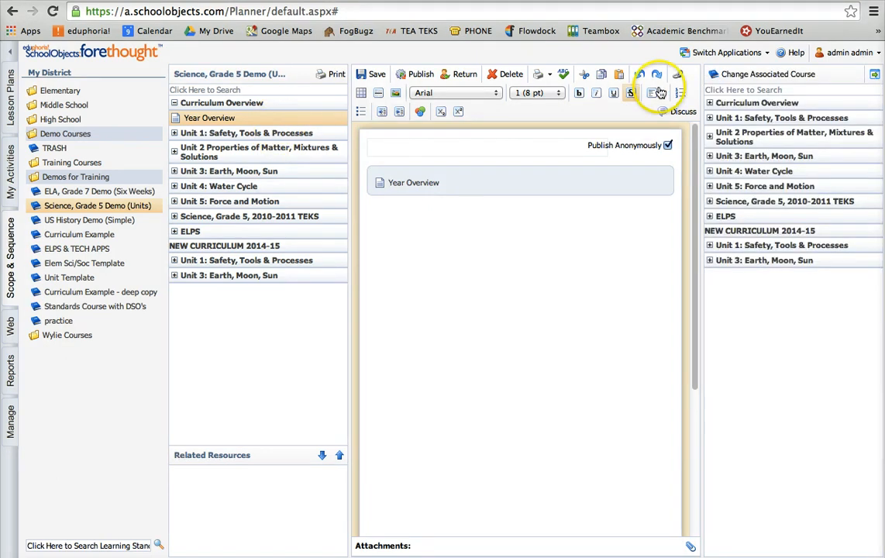
click(875, 76)
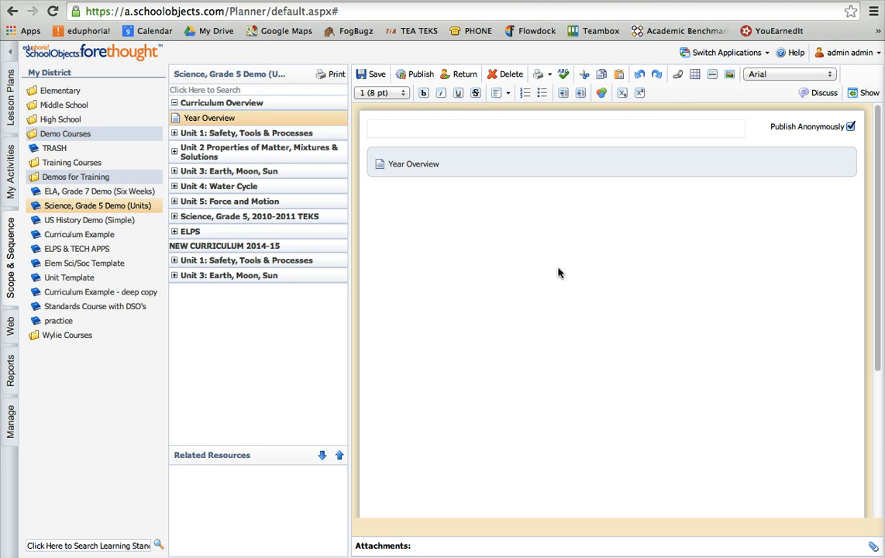
Step: Title the activity "Give it a Title - Clear for Teachers" and save it
click(450, 130)
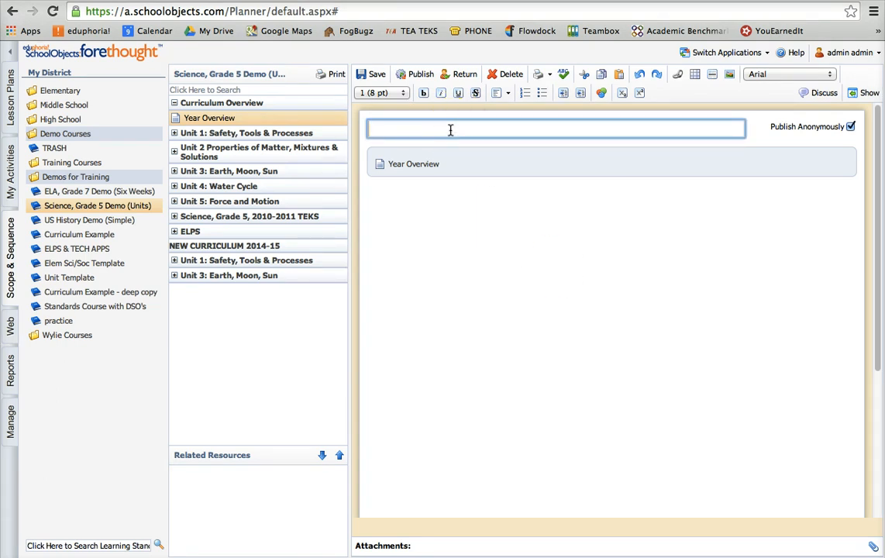
text(Give it a Title)
click(448, 131)
text(- Cle)
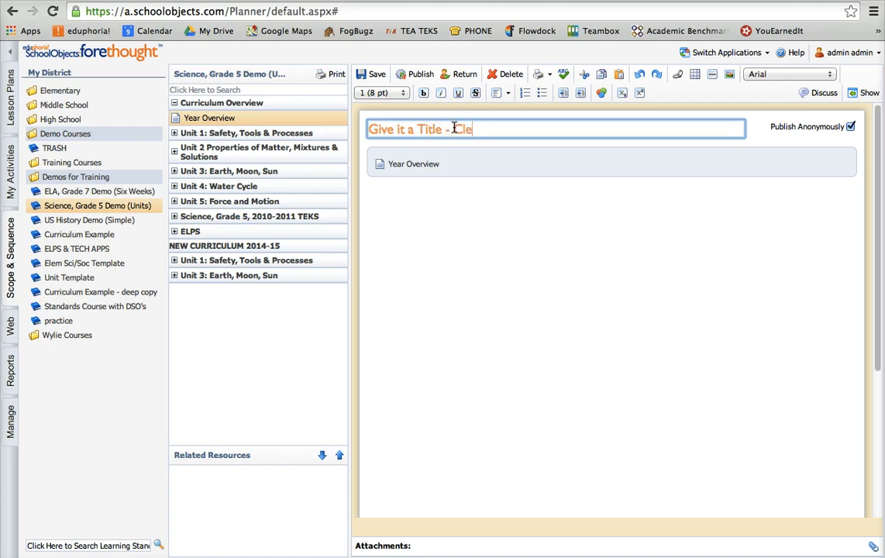
text(ar for Teachers)
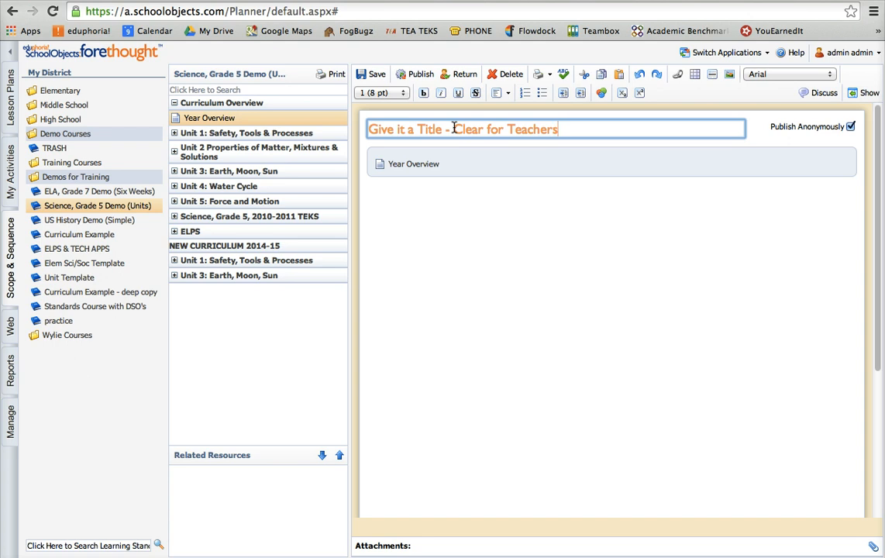
click(376, 75)
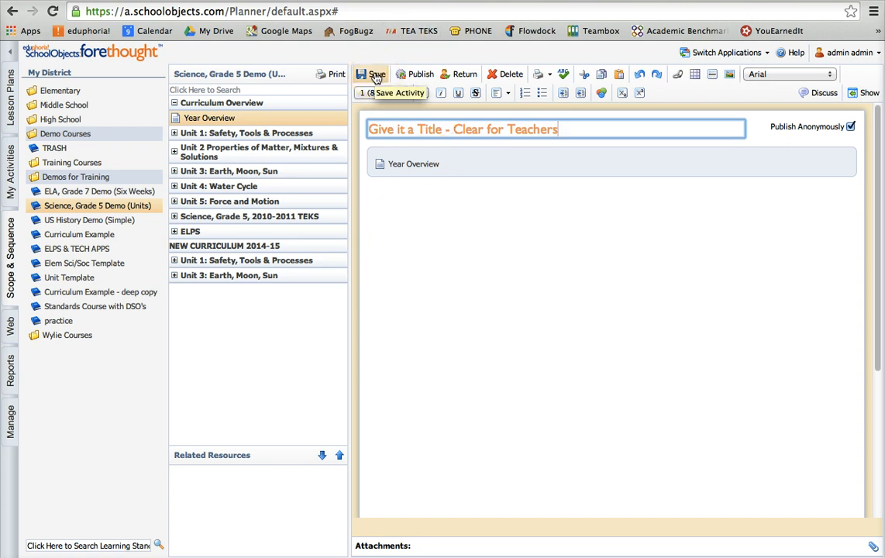
click(372, 75)
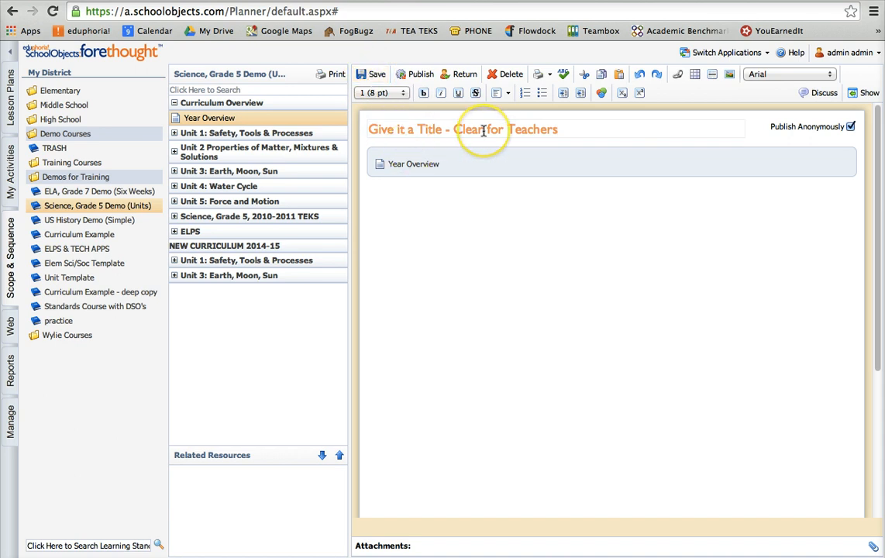
Step: Publish the activity to the district tree, submitting it with no comments
click(419, 80)
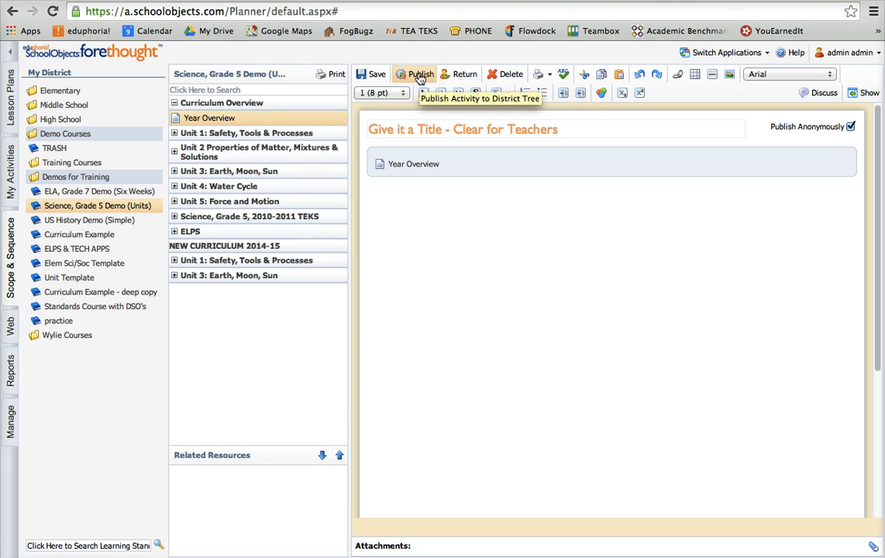
click(428, 138)
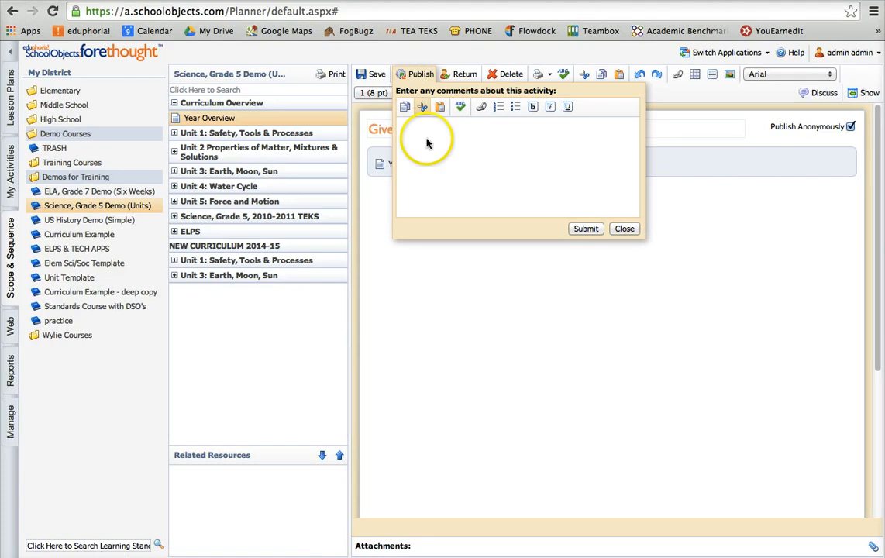
click(586, 230)
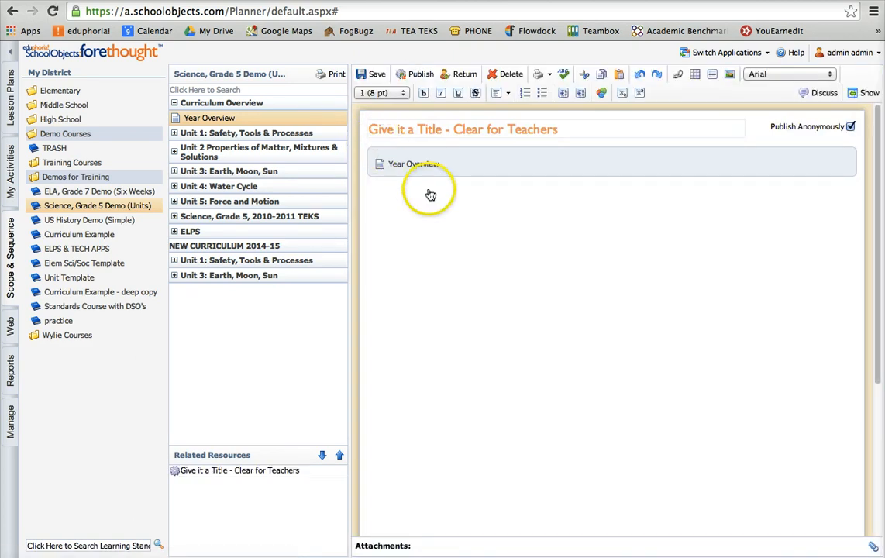
click(419, 75)
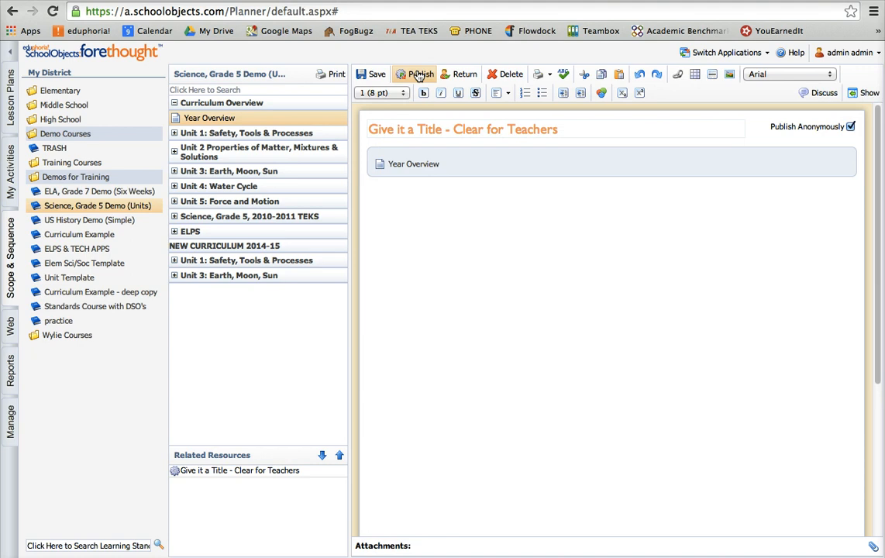
click(376, 75)
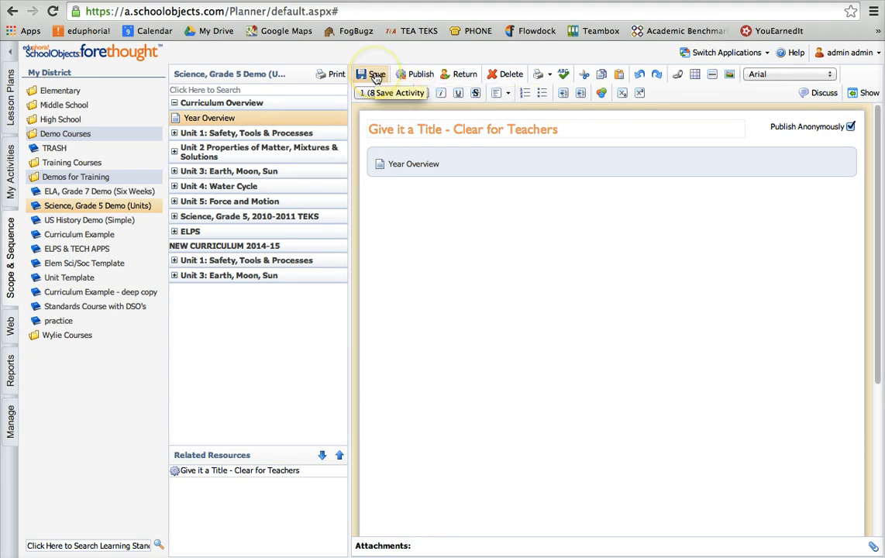
click(422, 76)
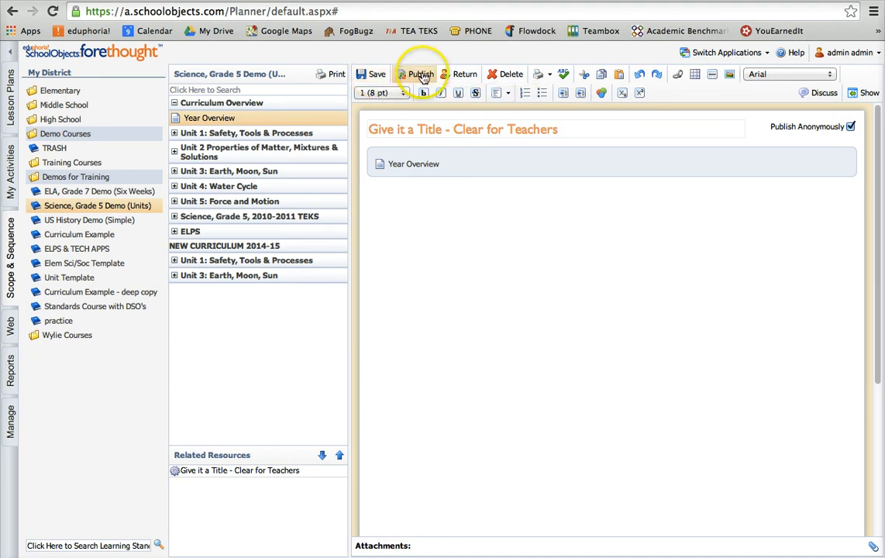
click(421, 75)
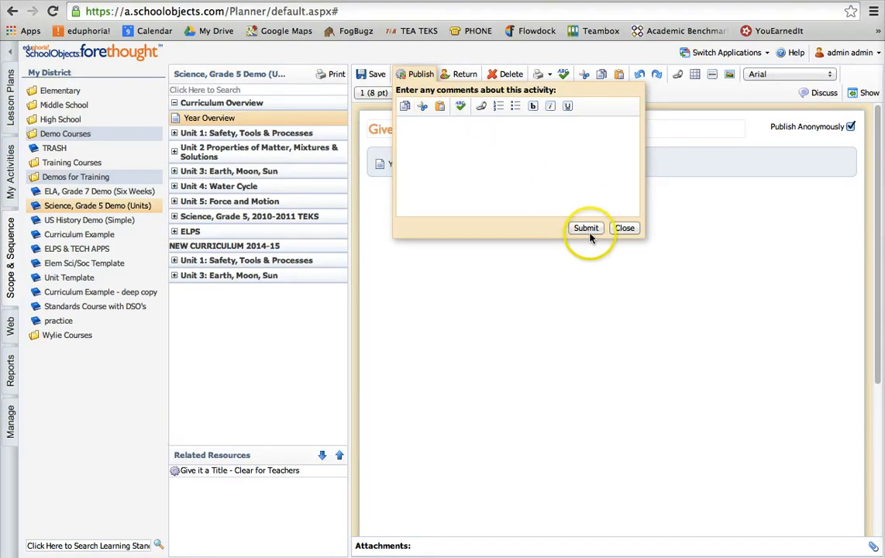
click(625, 228)
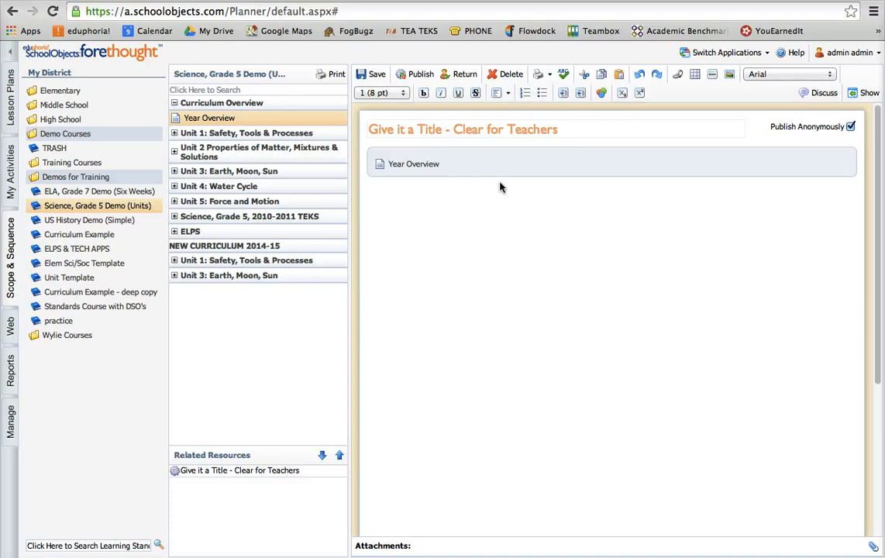
Step: Write the activity body as separate lines: "type in here", "copy and paste into here", "edit" and "add links"
click(393, 204)
text(type in here)
key(Return)
text(copy and paste in)
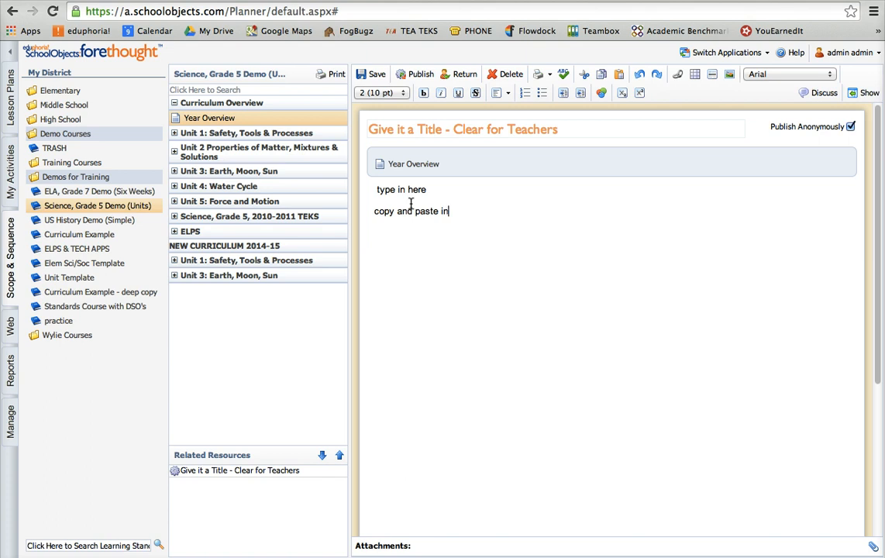
text(to here)
key(Return)
text(links)
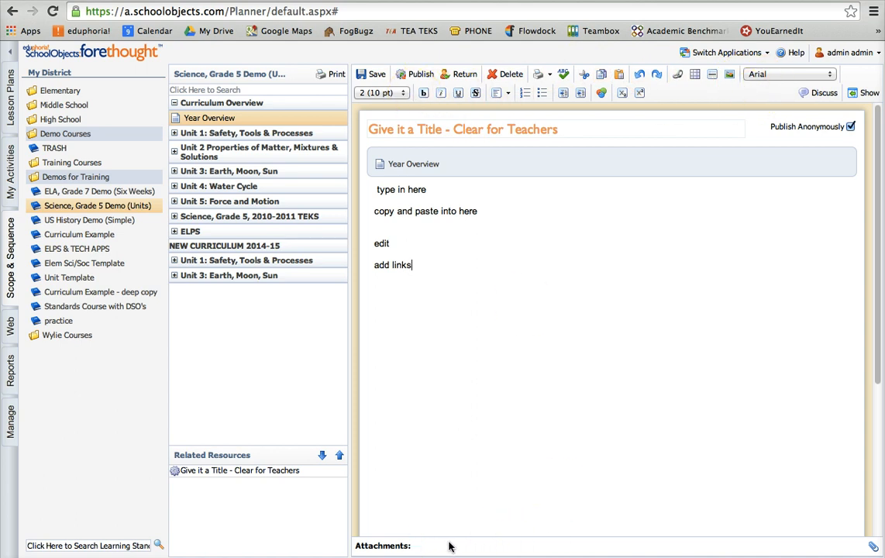
Step: Attach the file Accountability (1).xlsx from Downloads to the activity and save it
click(874, 546)
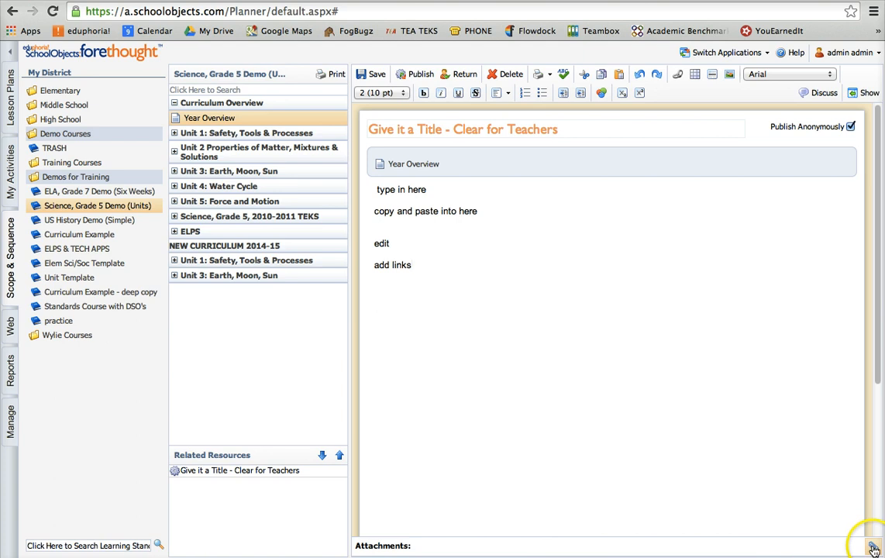
click(728, 486)
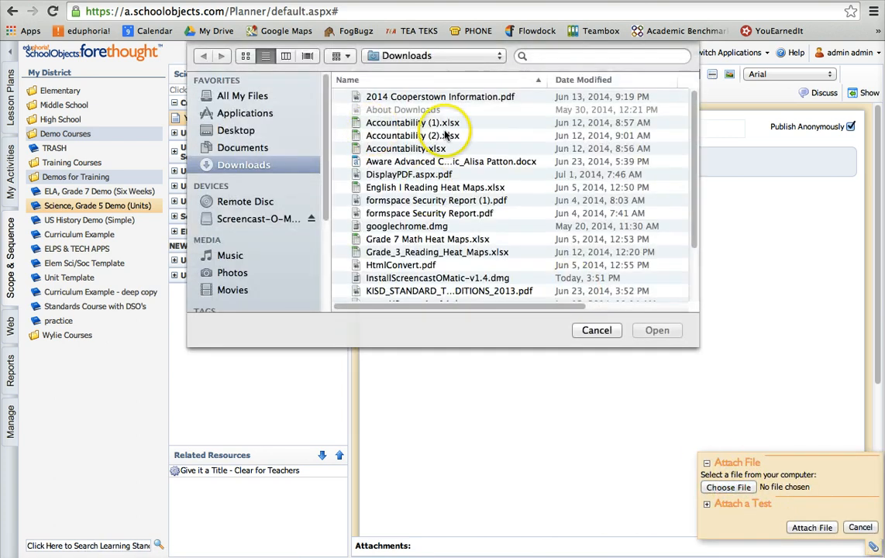
double_click(405, 122)
click(814, 527)
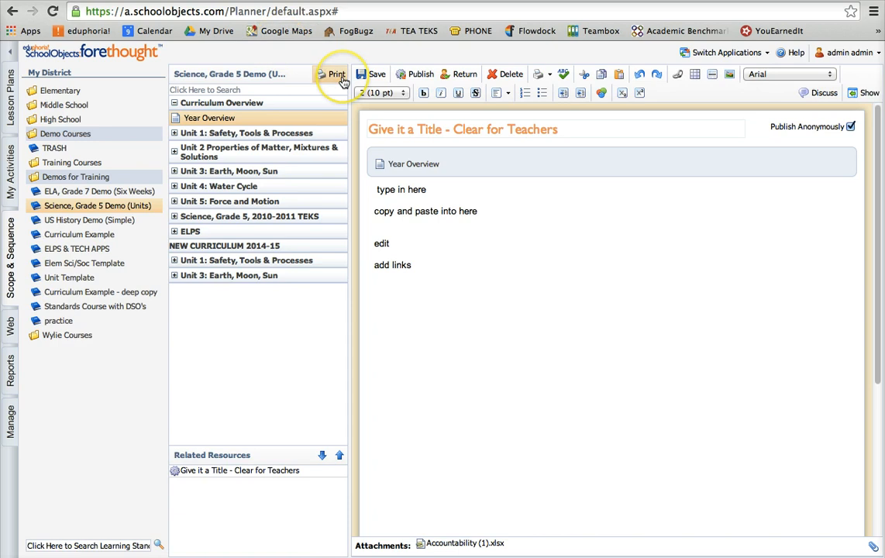
click(372, 75)
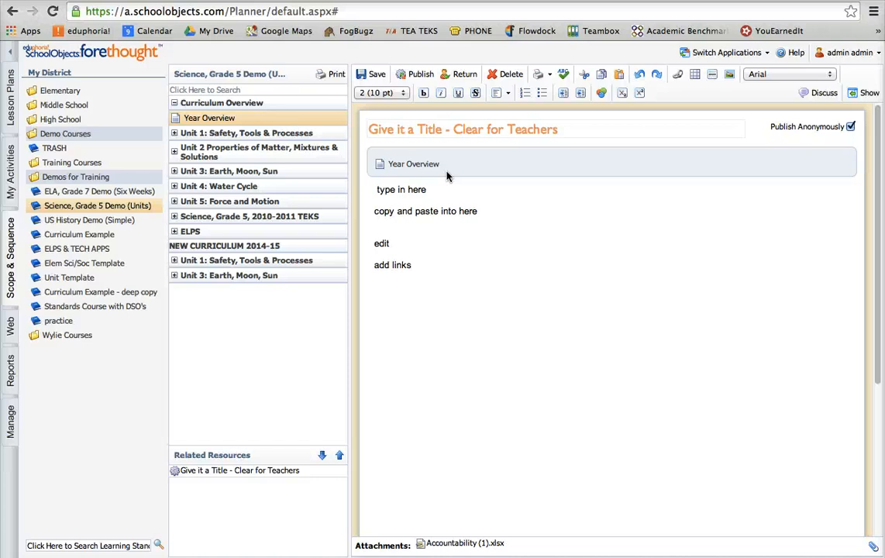
Step: Add a new standard clarification to safe-practices standard 1A in the SE's of the first Unit 1: Safety, Tools & Processes
click(172, 135)
click(174, 163)
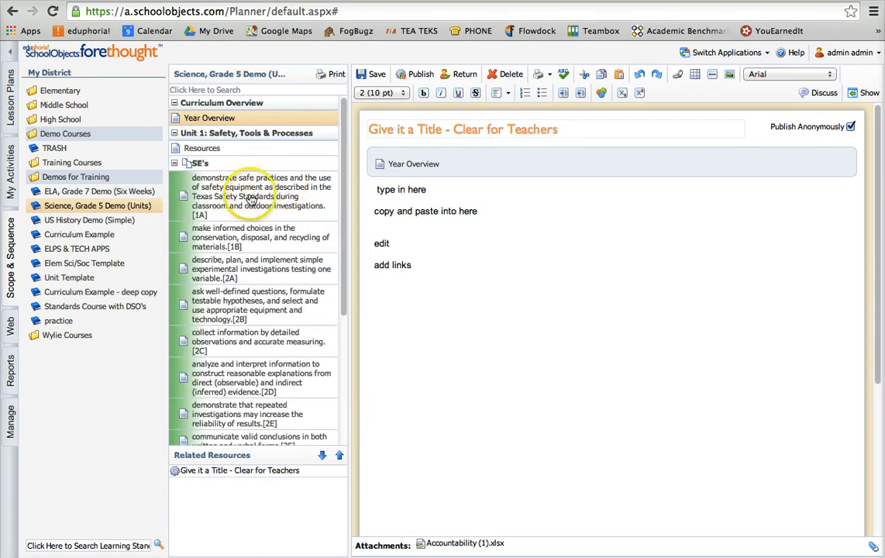
click(251, 199)
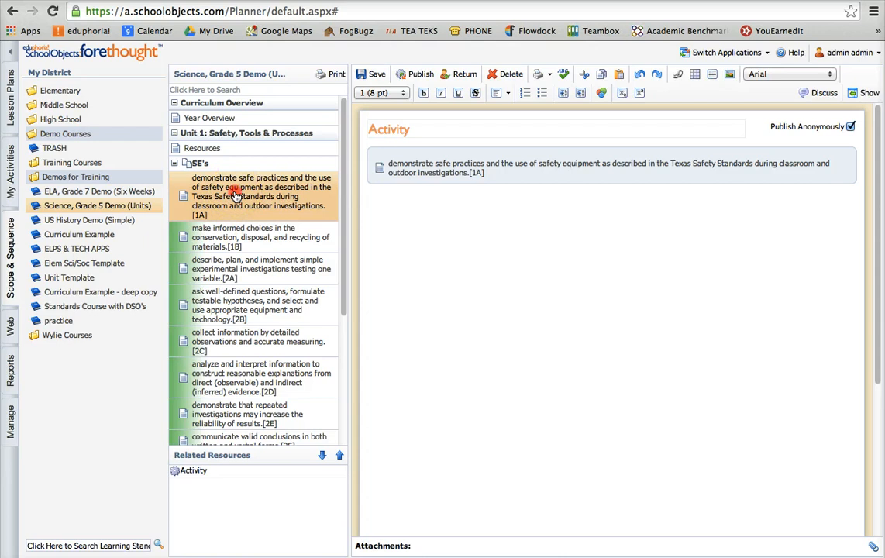
right_click(235, 196)
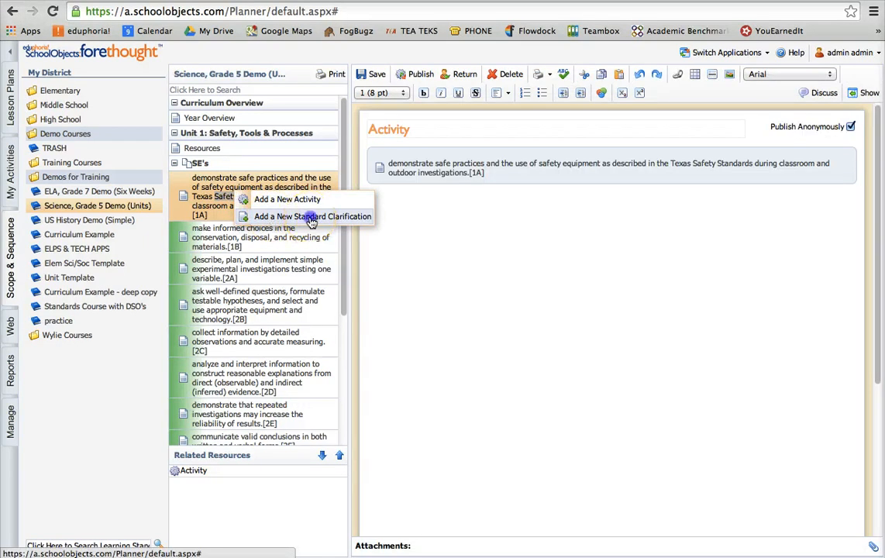
click(309, 220)
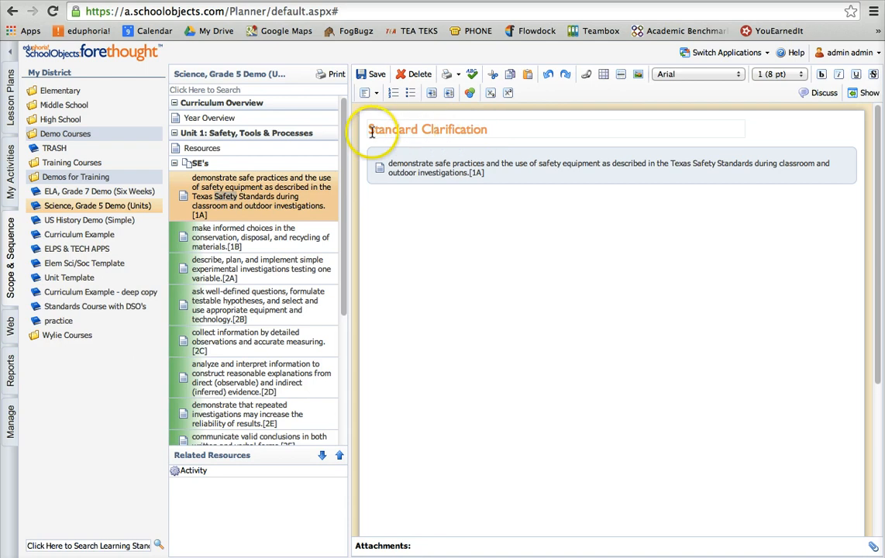
Step: Write "What does this mean", "examples", "vocabulary" and "test item samples" on separate lines of the clarification and save it
click(416, 218)
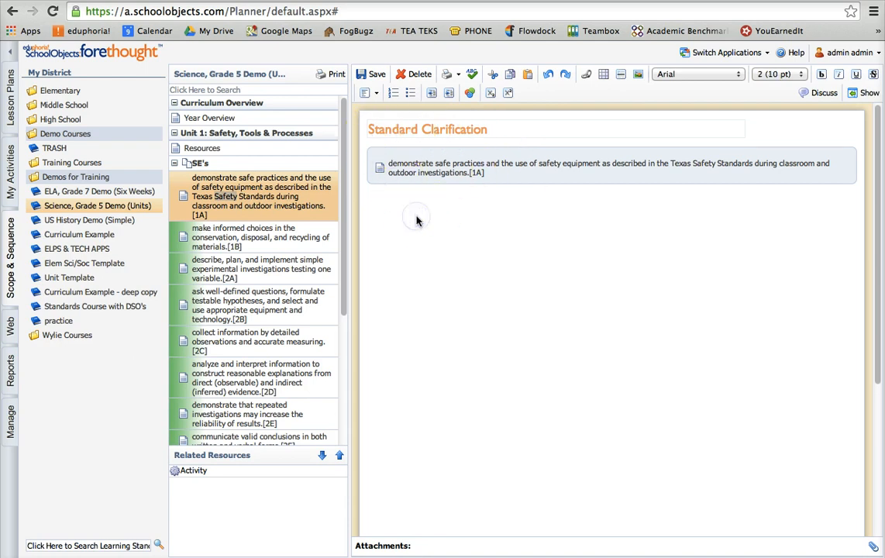
text(What does this mean)
key(Return)
text(exam)
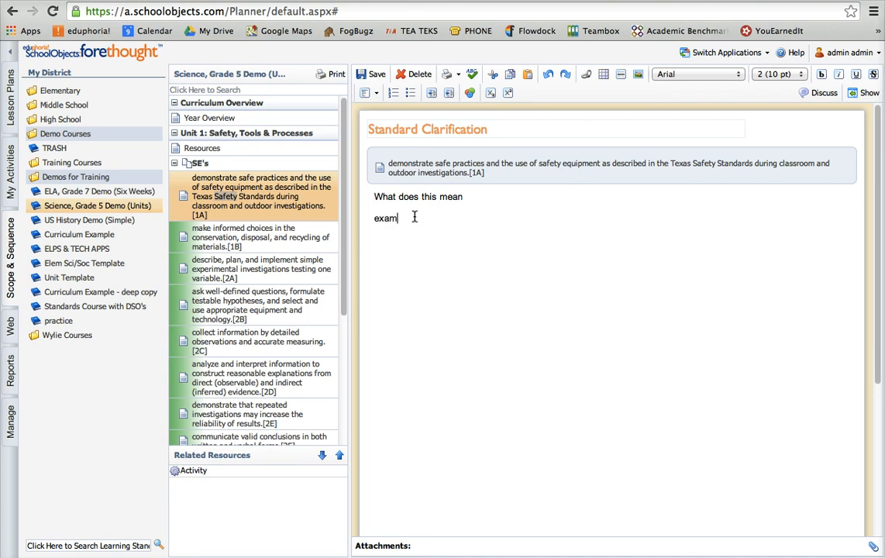
text(ples vocabulary)
key(Return)
text(test item samples)
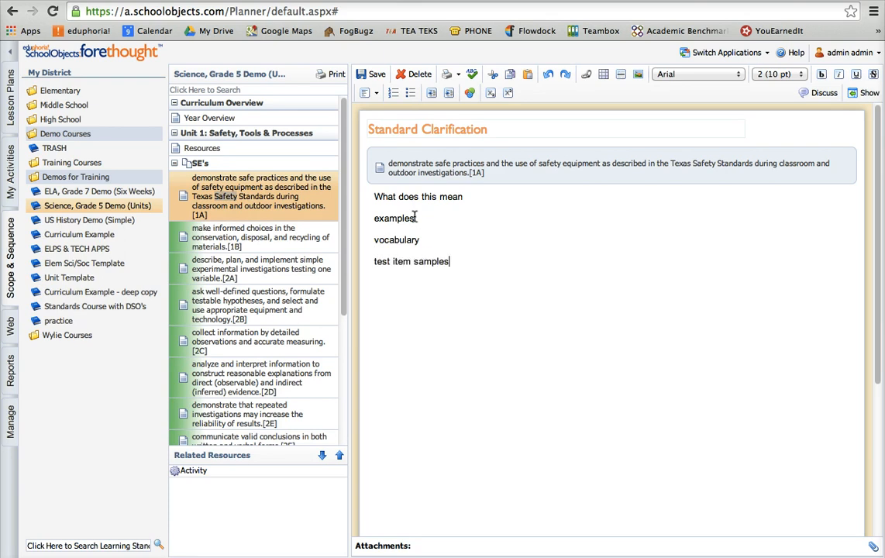
click(442, 222)
click(370, 75)
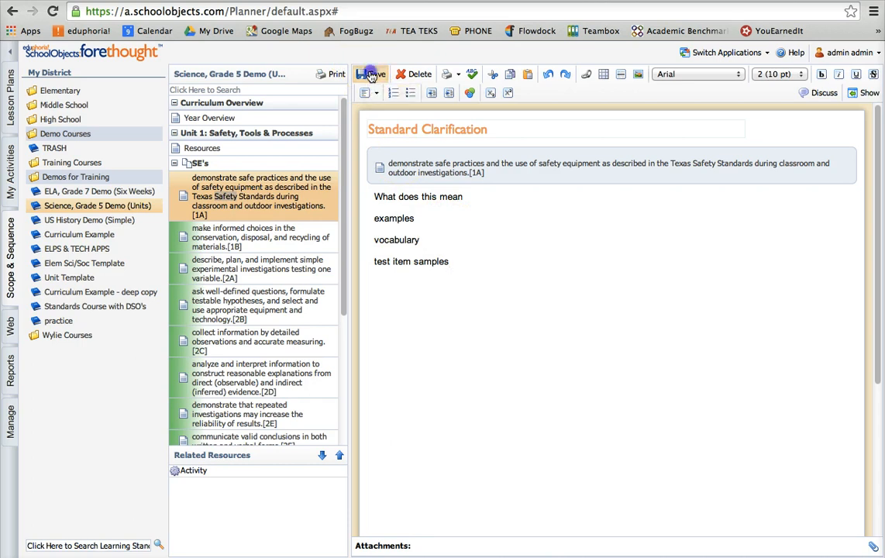
Step: Save the standard clarification and review both the activity and the clarification linked to safe-practices standard 1A
click(371, 76)
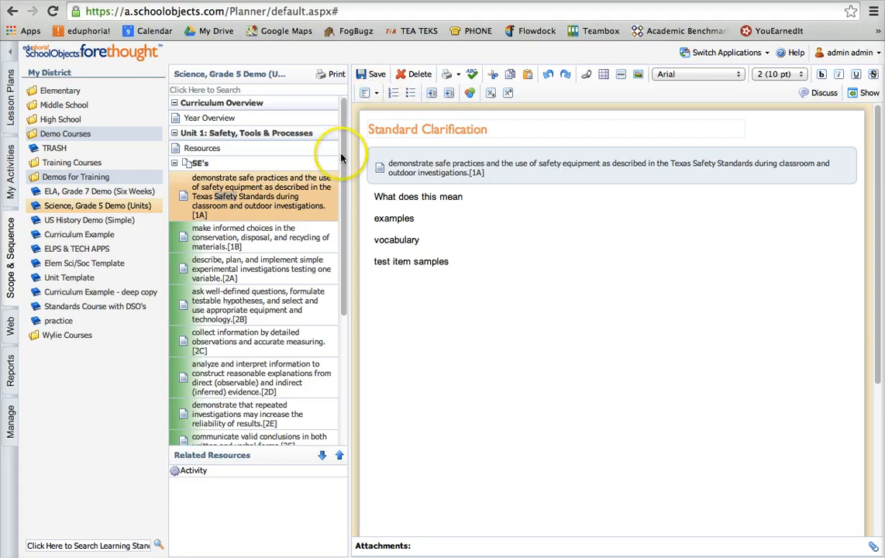
click(250, 196)
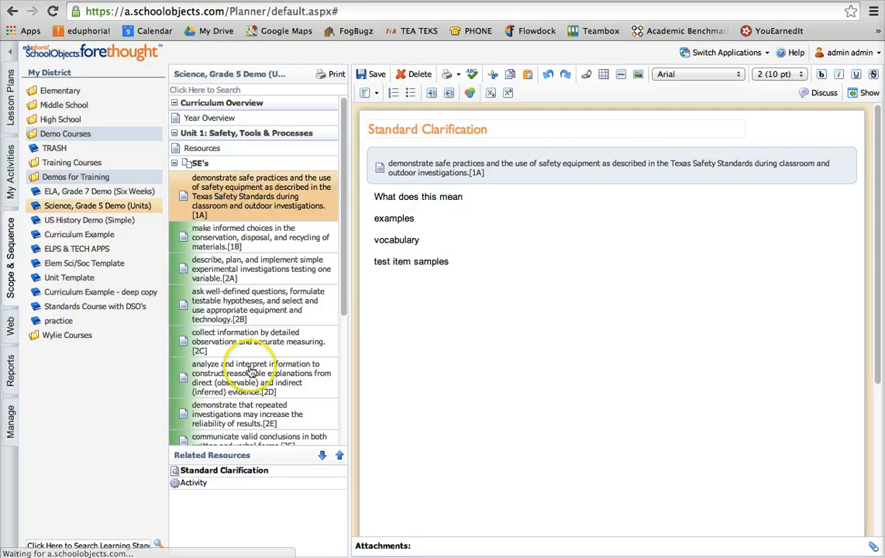
click(182, 481)
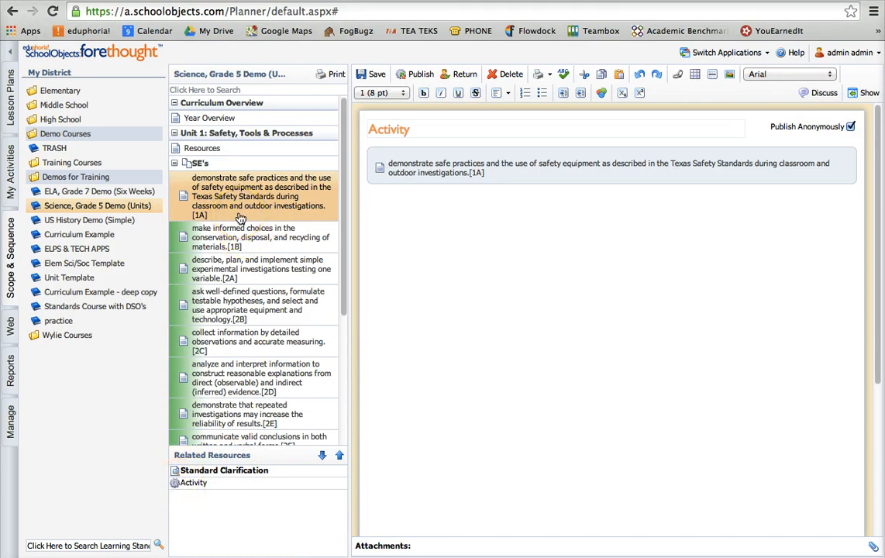
click(210, 202)
click(223, 185)
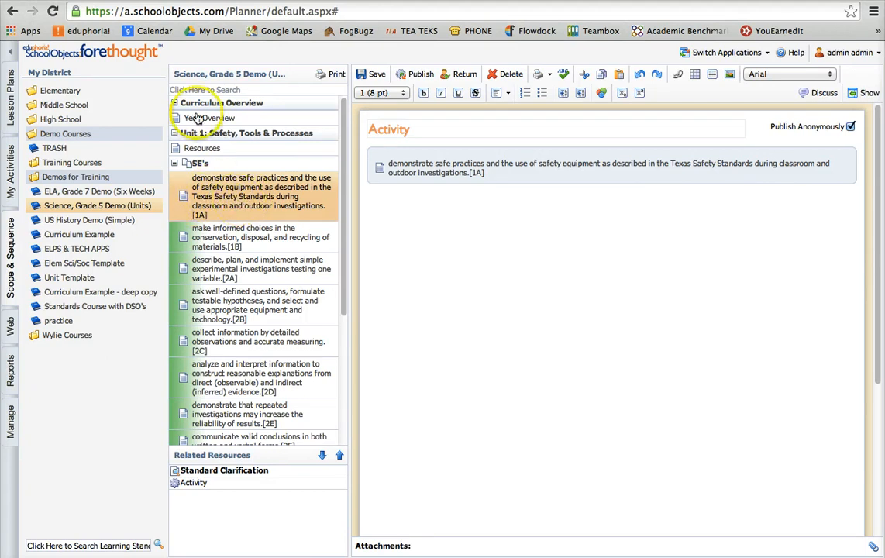
click(264, 474)
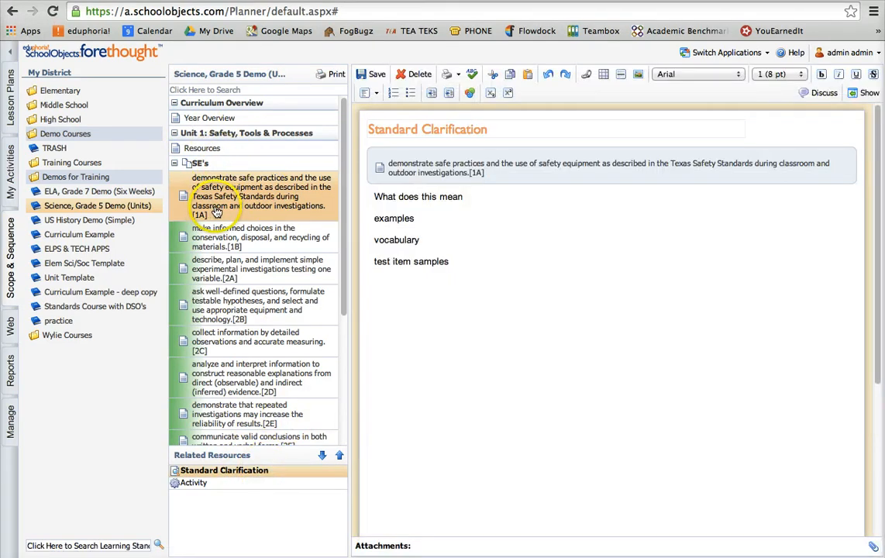
Step: Collapse Unit 1's SE's, view the activity linked to matter-classification standard 5A in Unit 2, and collapse Unit 2's SE's
click(174, 164)
click(175, 182)
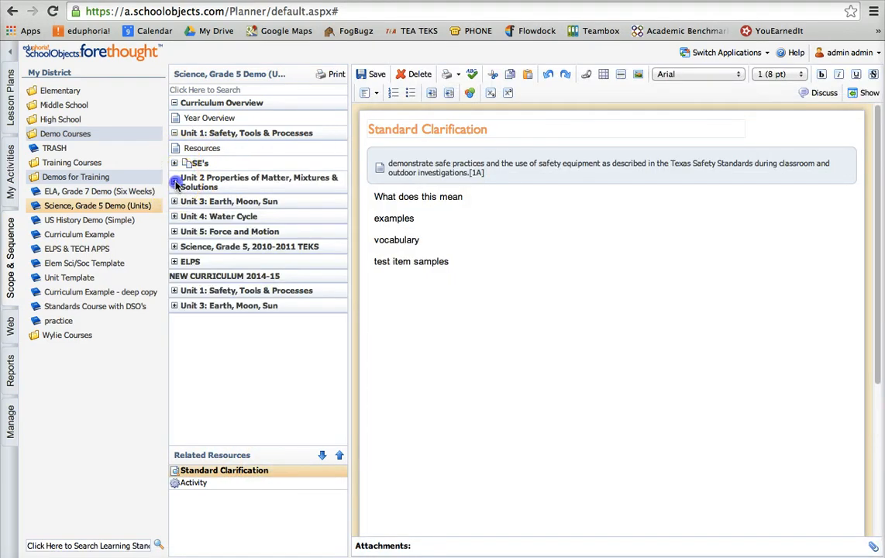
click(174, 216)
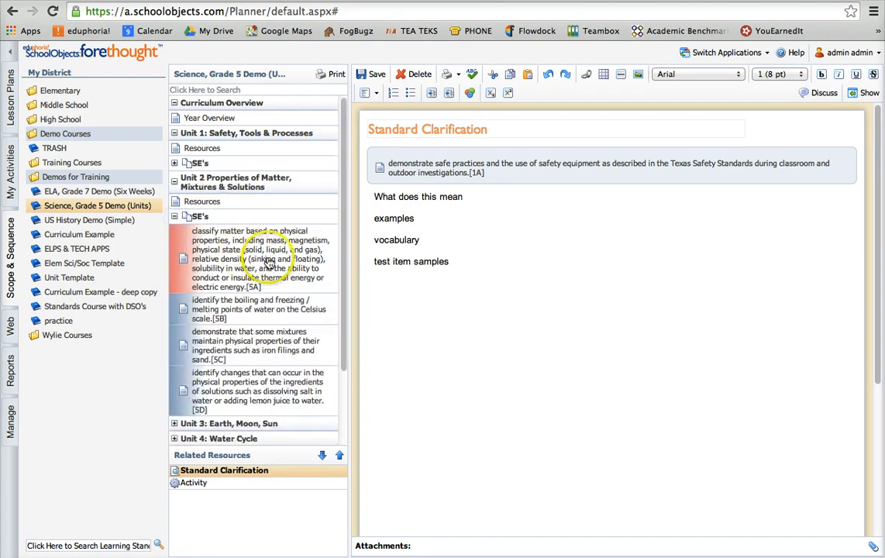
click(248, 262)
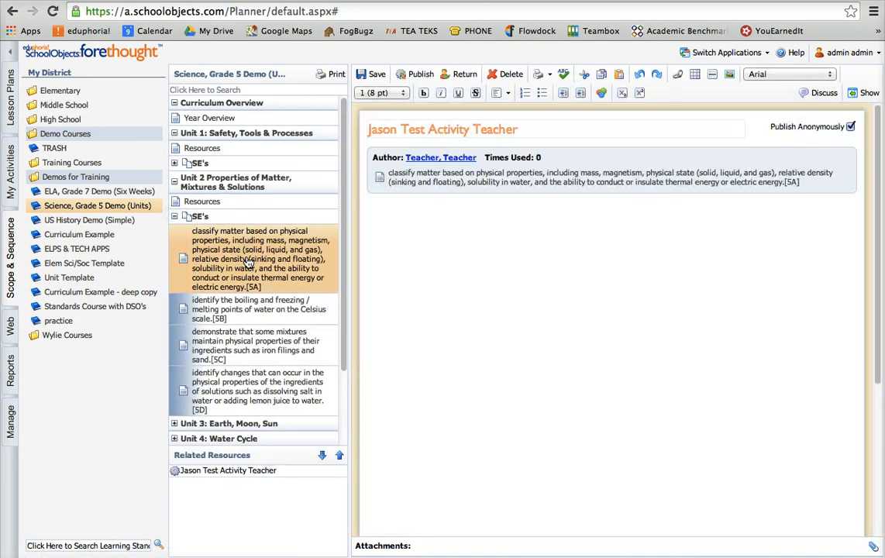
click(175, 216)
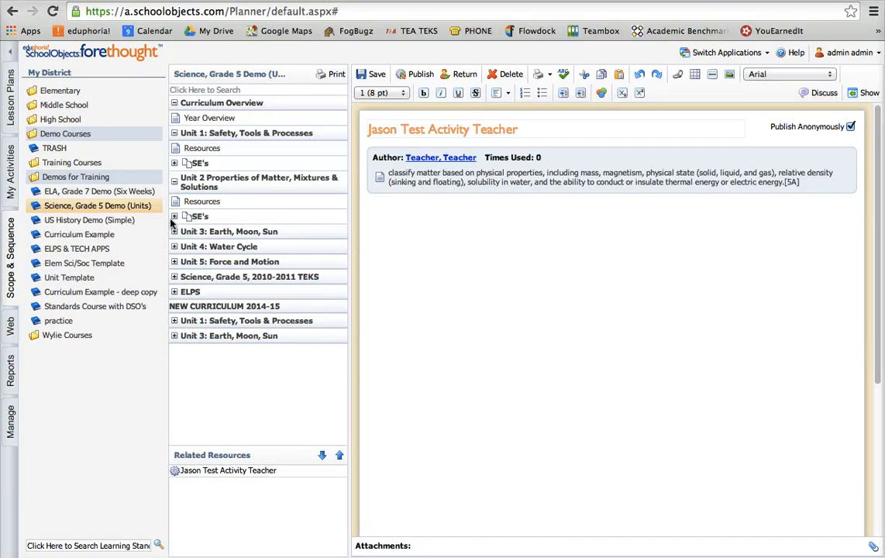
Step: Look at the course choices for creating a new activity in My Activities and return to Scope & Sequence
click(11, 172)
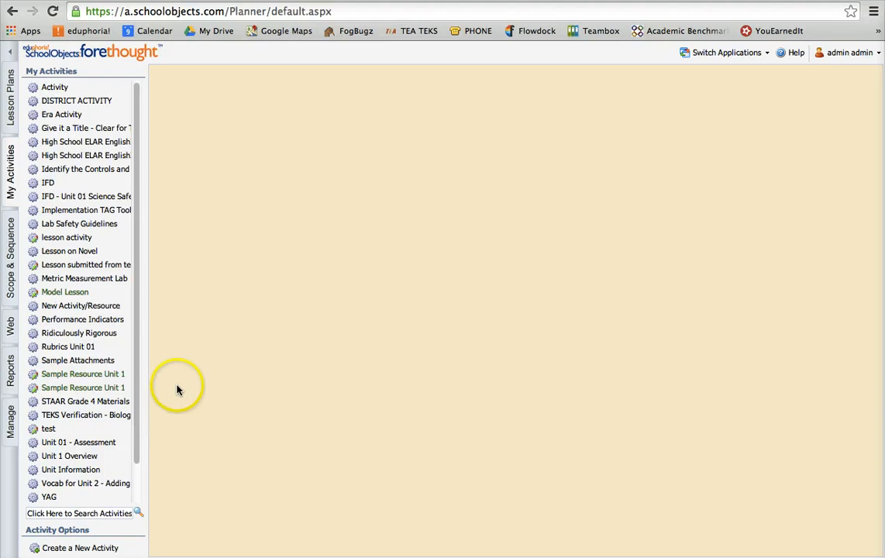
click(87, 549)
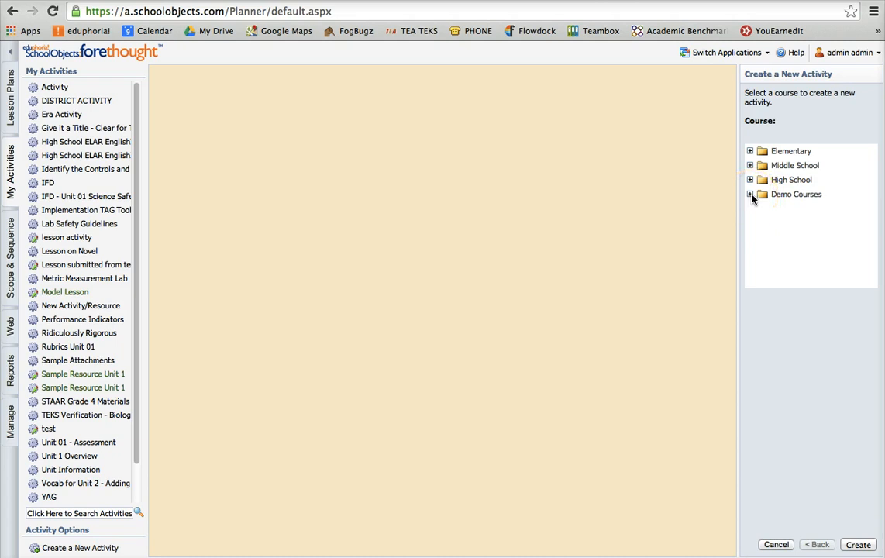
click(9, 260)
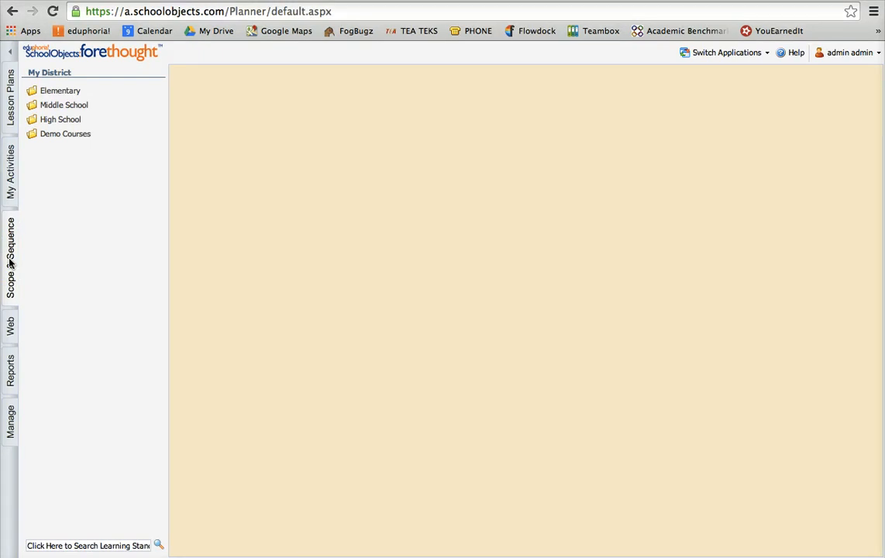
click(10, 188)
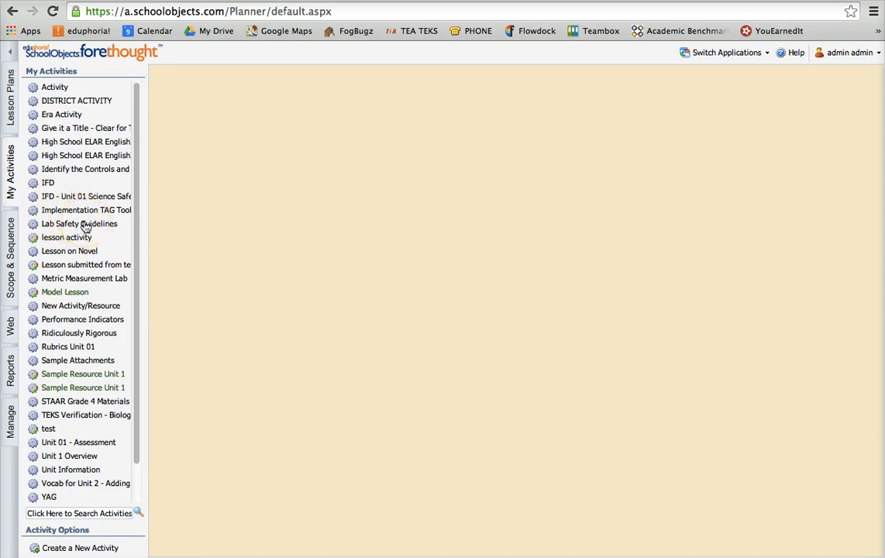
click(8, 260)
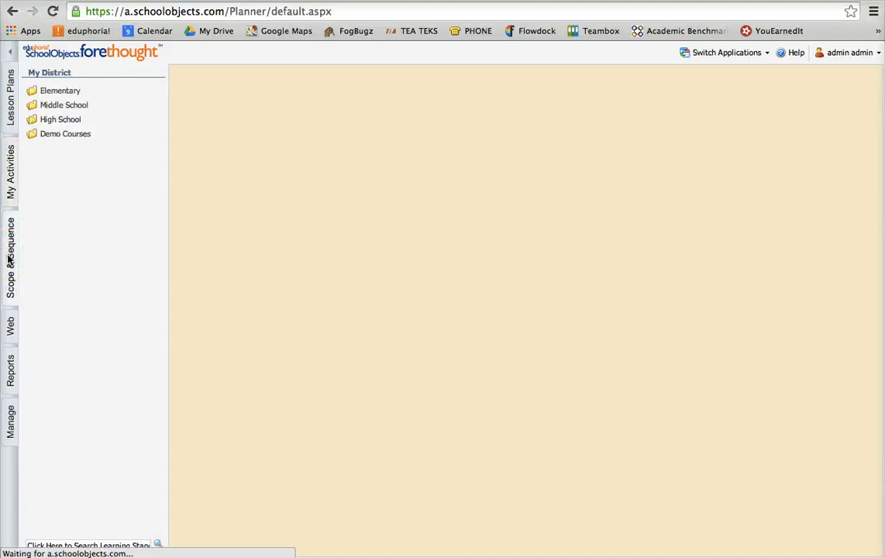